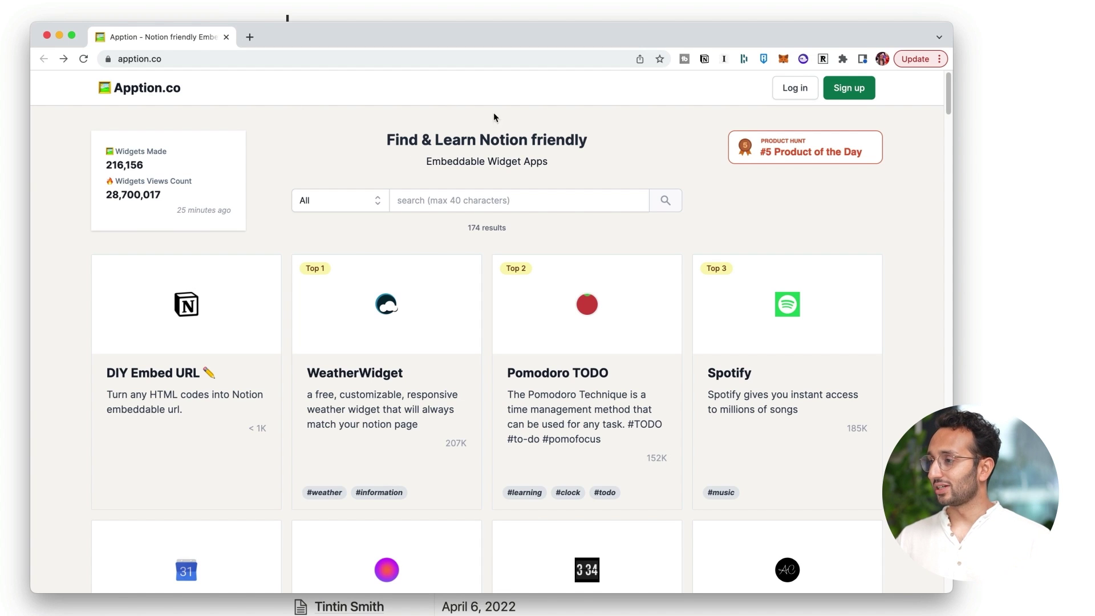
# Step: Highlight the Apption site's heading and subtitle, then scroll down the widget page
pyautogui.tripleClick(494, 141)
pyautogui.moveTo(494, 141); pyautogui.dragTo(492, 160)
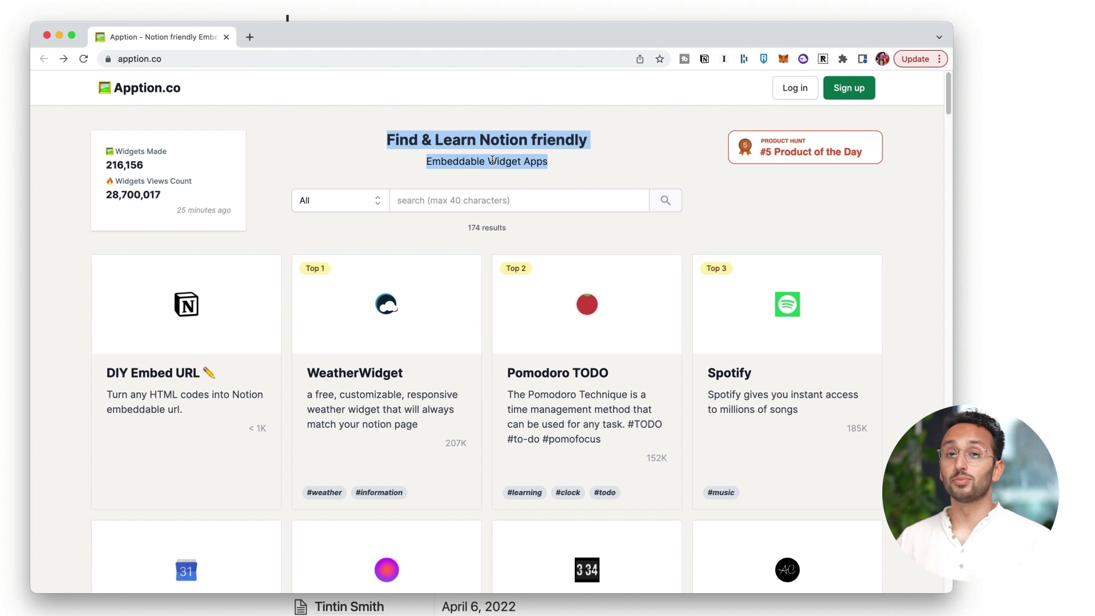
pyautogui.click(494, 163)
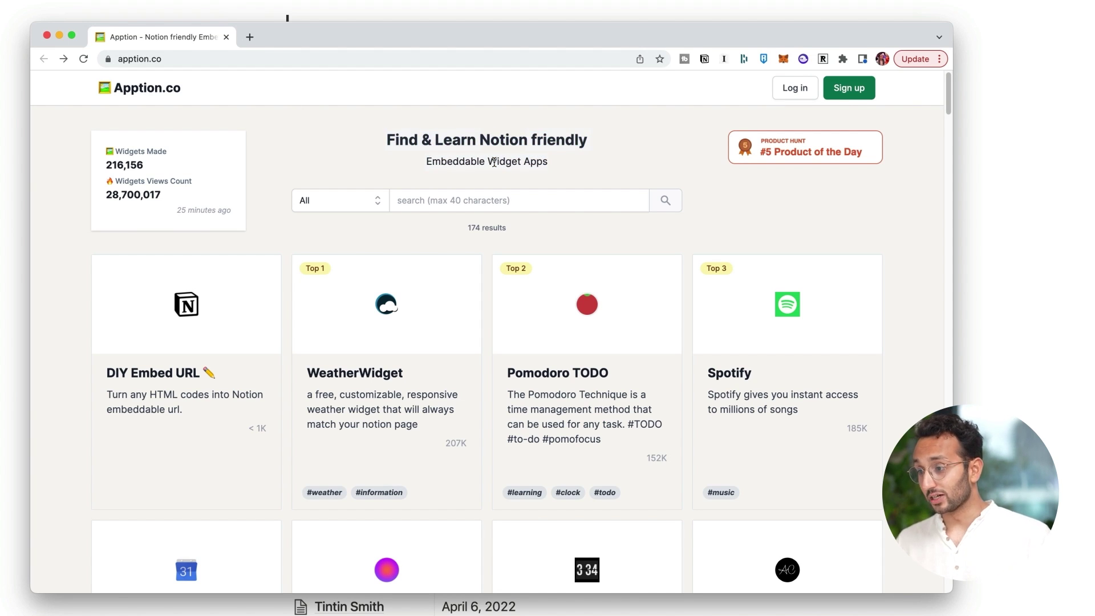
pyautogui.scroll(-5, 494, 162)
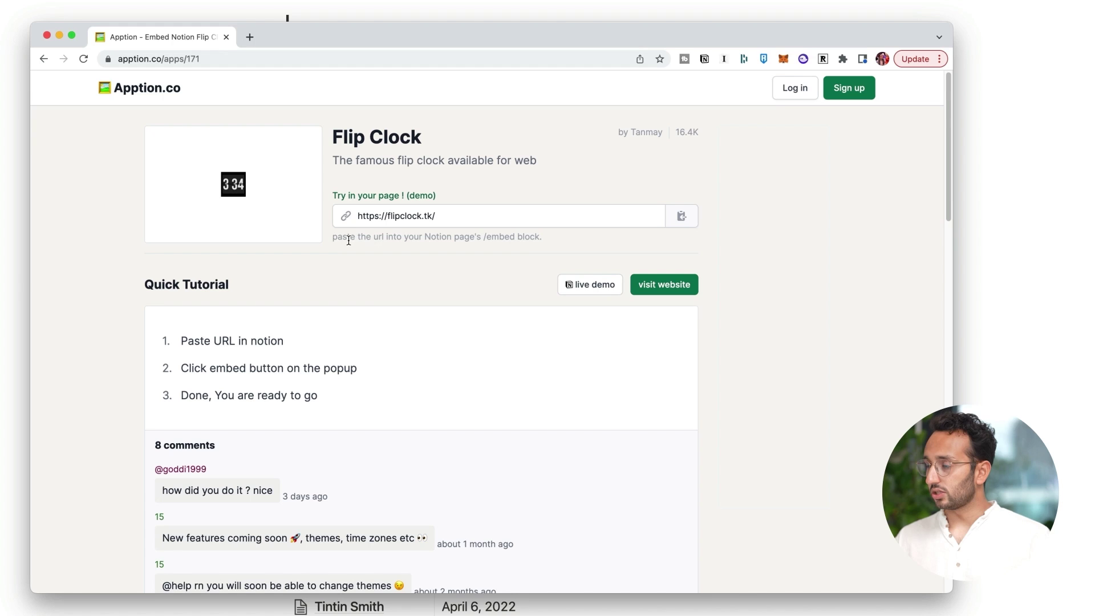
pyautogui.moveTo(346, 240); pyautogui.dragTo(516, 242)
pyautogui.click(492, 241)
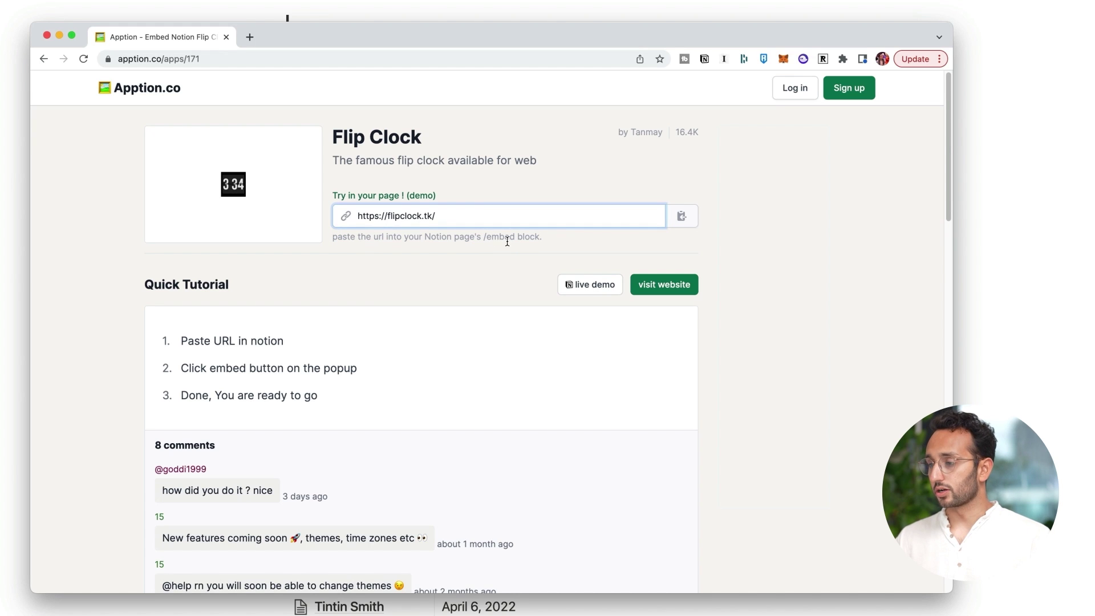
pyautogui.click(507, 241)
pyautogui.moveTo(240, 367); pyautogui.dragTo(381, 368)
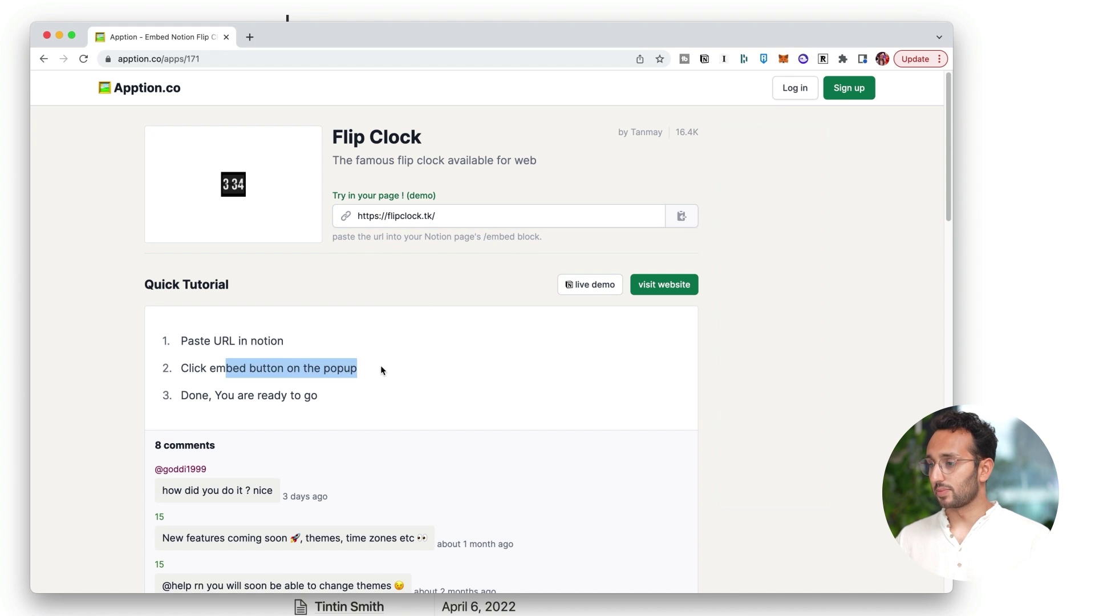
pyautogui.click(299, 397)
pyautogui.click(403, 213)
pyautogui.press('super+c')
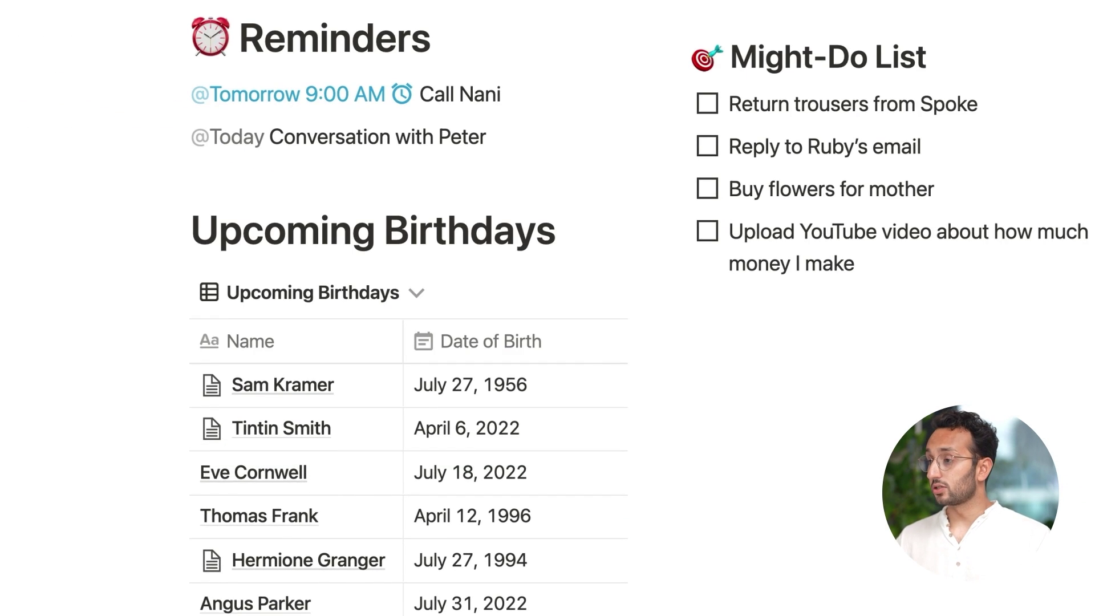
pyautogui.scroll(5, 547, 308)
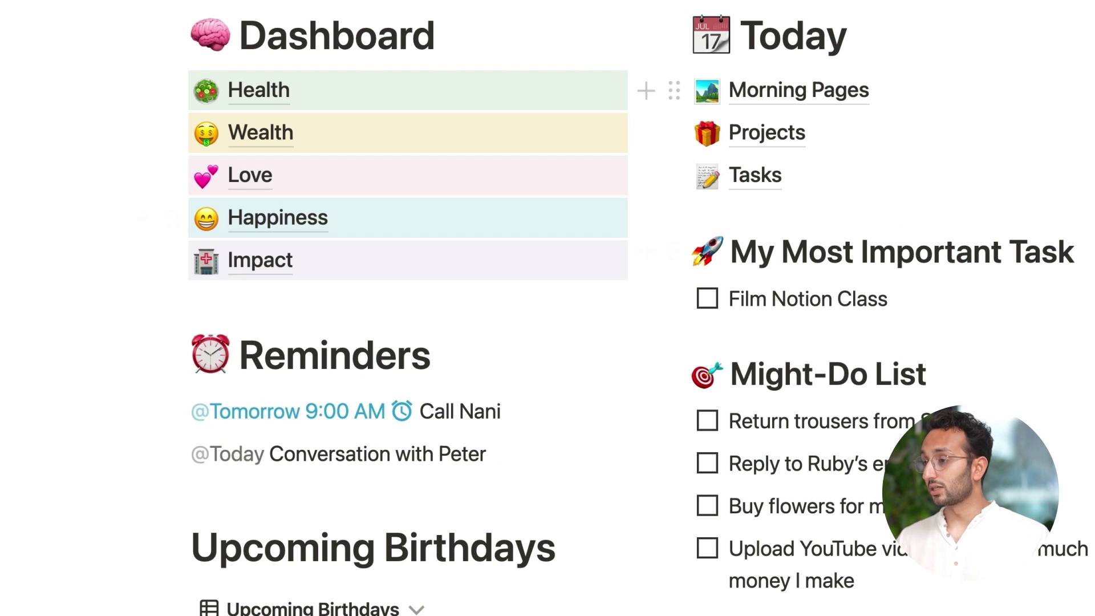
pyautogui.click(427, 23)
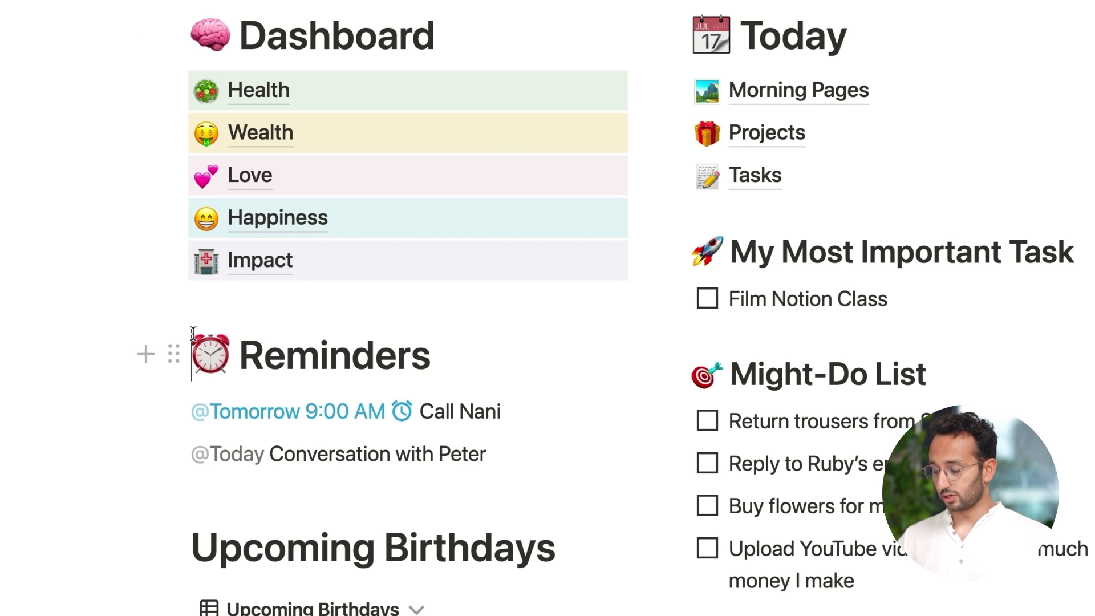
pyautogui.press('Return')
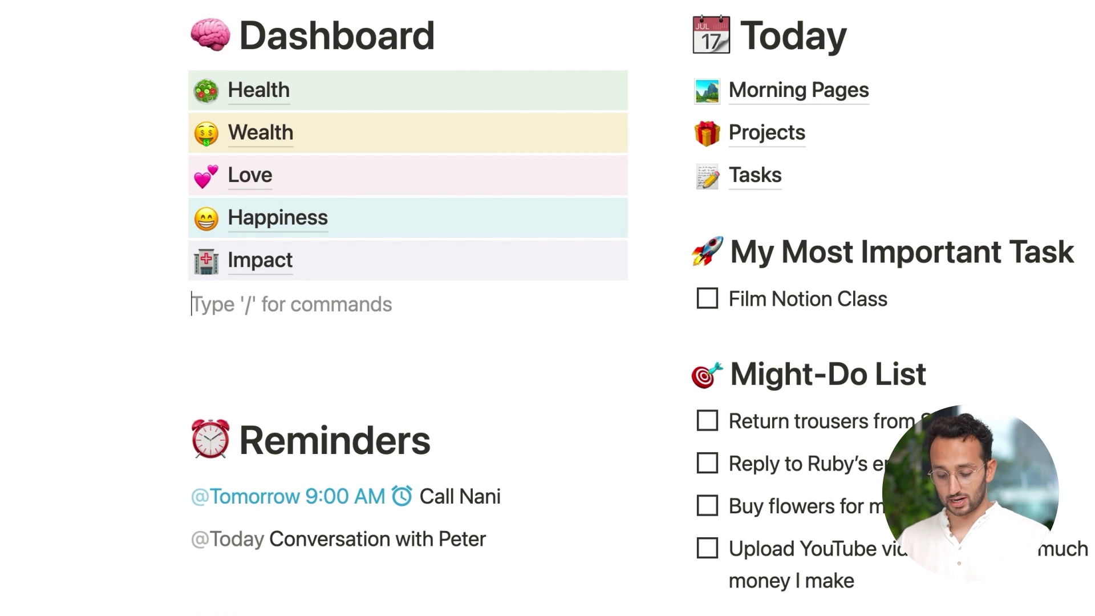
pyautogui.press('super+v')
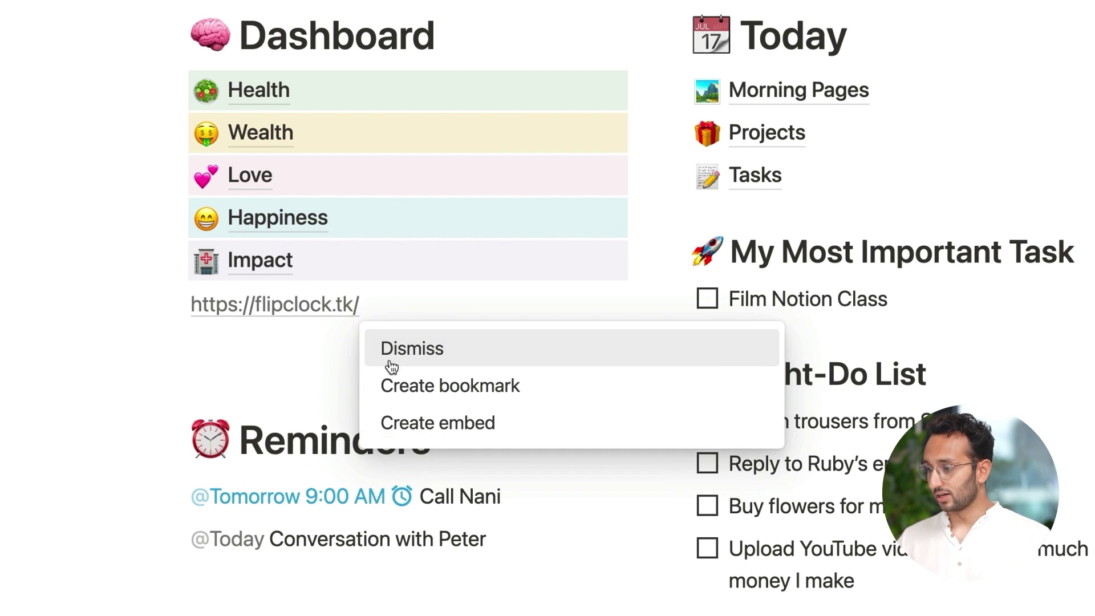
pyautogui.click(460, 434)
pyautogui.scroll(-2, 922, 123)
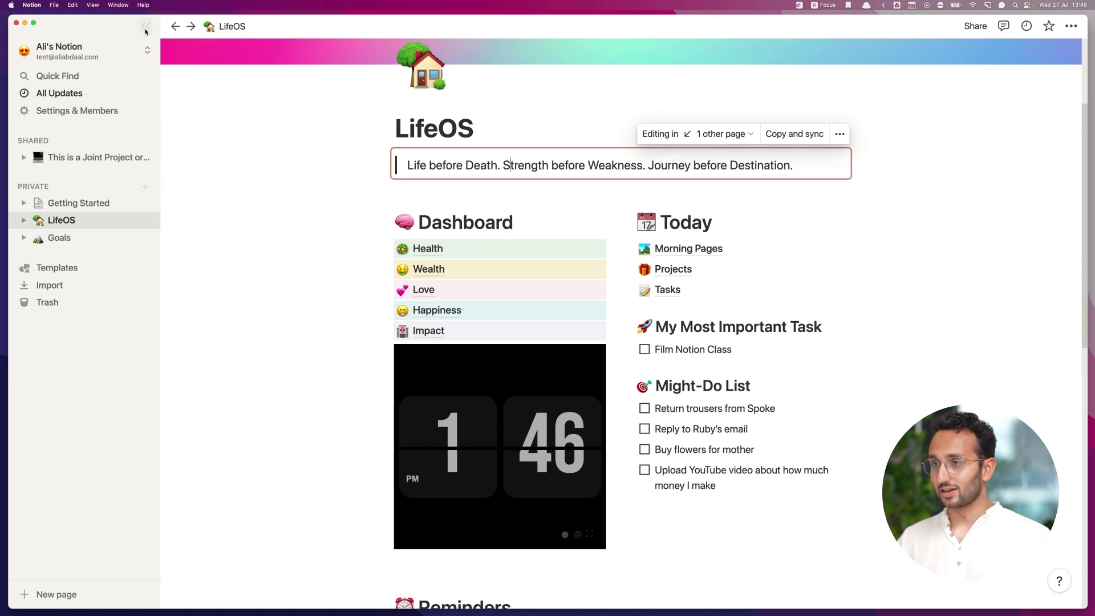
# Step: Collapse Notion's sidebar and return to the apption.co widget list in the browser
pyautogui.click(146, 32)
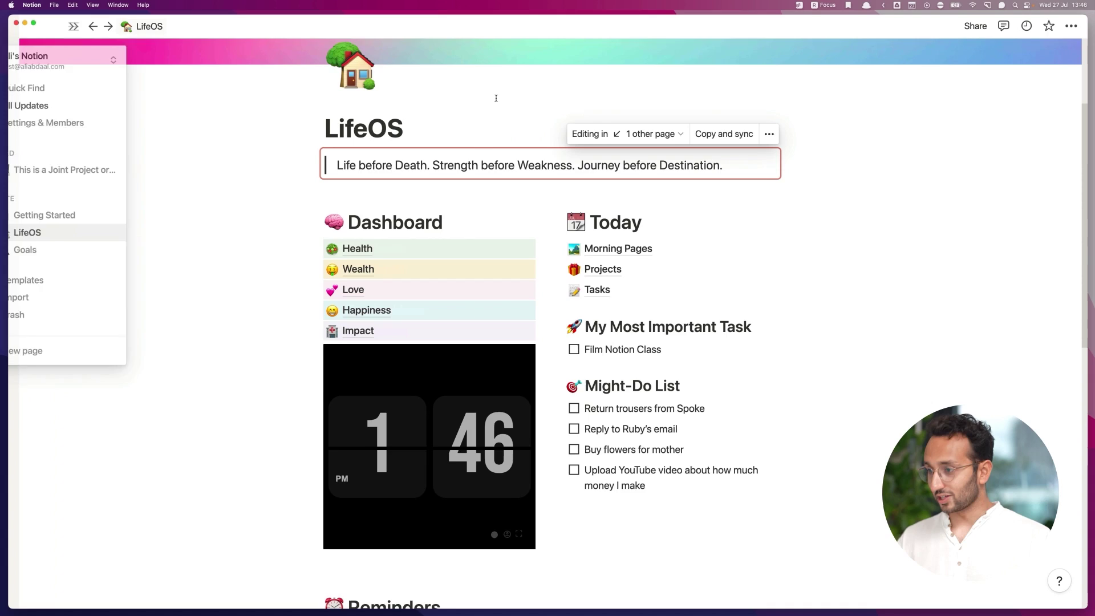
pyautogui.scroll(-2, 846, 291)
pyautogui.press('super+Tab')
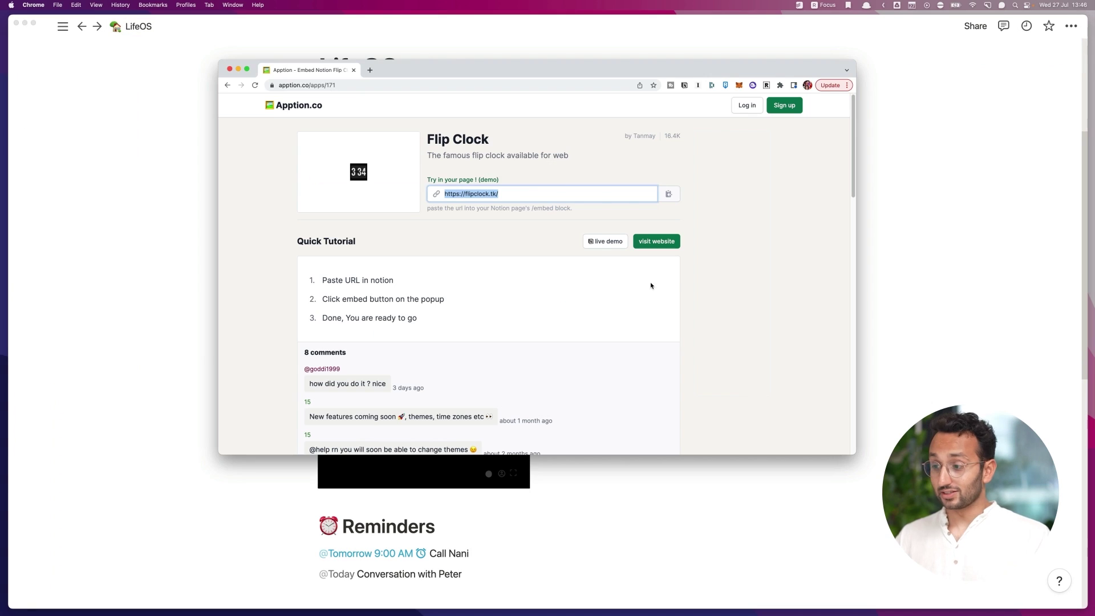
pyautogui.click(268, 108)
pyautogui.scroll(-2, 596, 228)
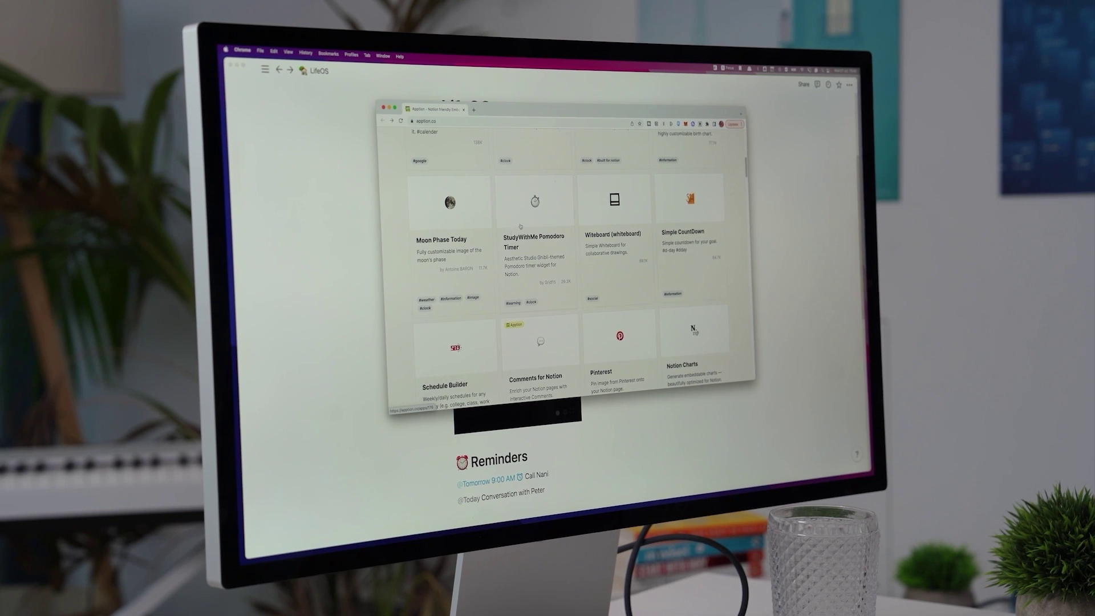
pyautogui.scroll(-3, 520, 226)
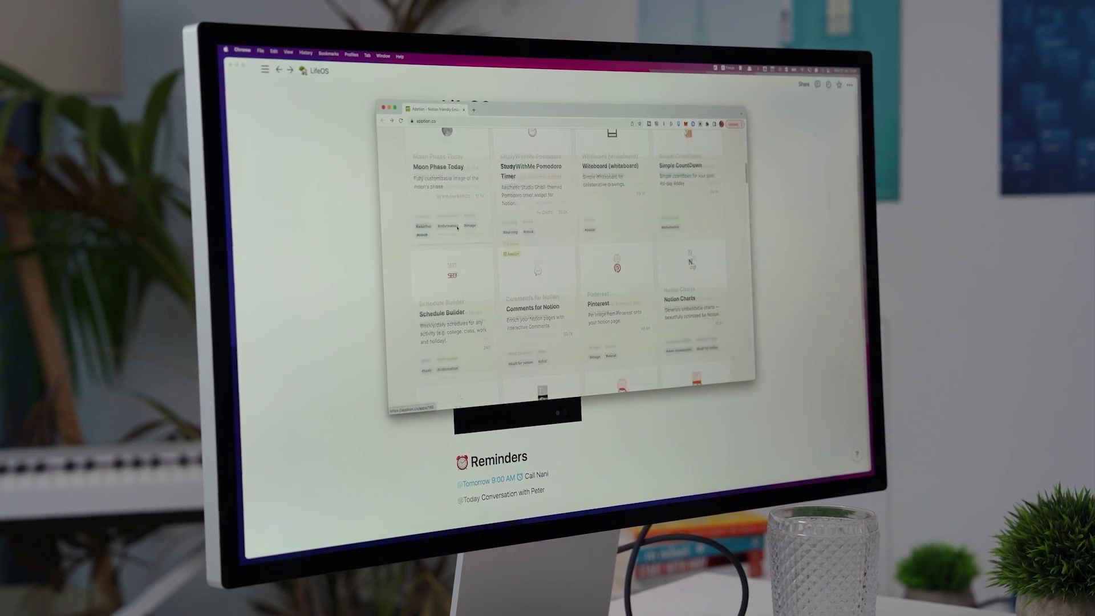
pyautogui.scroll(-4, 548, 242)
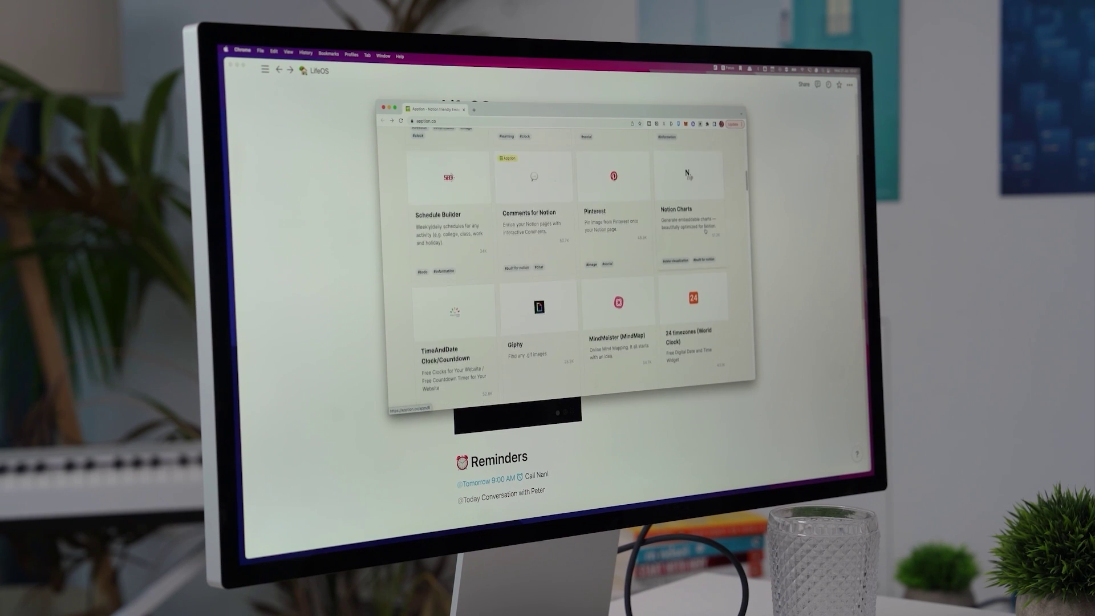
pyautogui.scroll(-4, 549, 242)
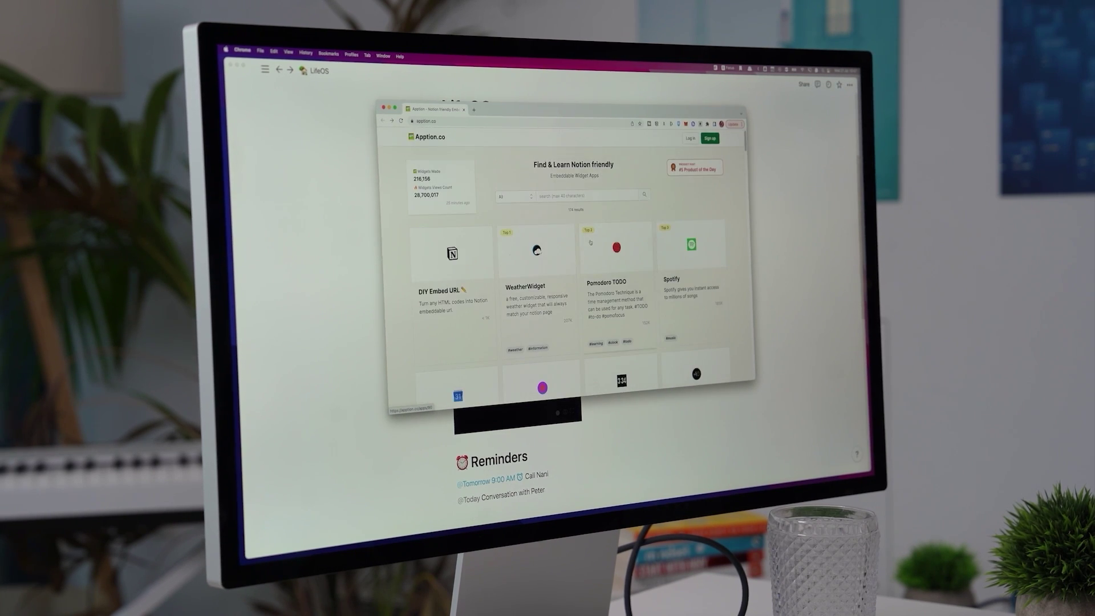
# Step: Search the Apption widget catalogue for 'weather' and browse the results
pyautogui.click(565, 196)
pyautogui.write('w')
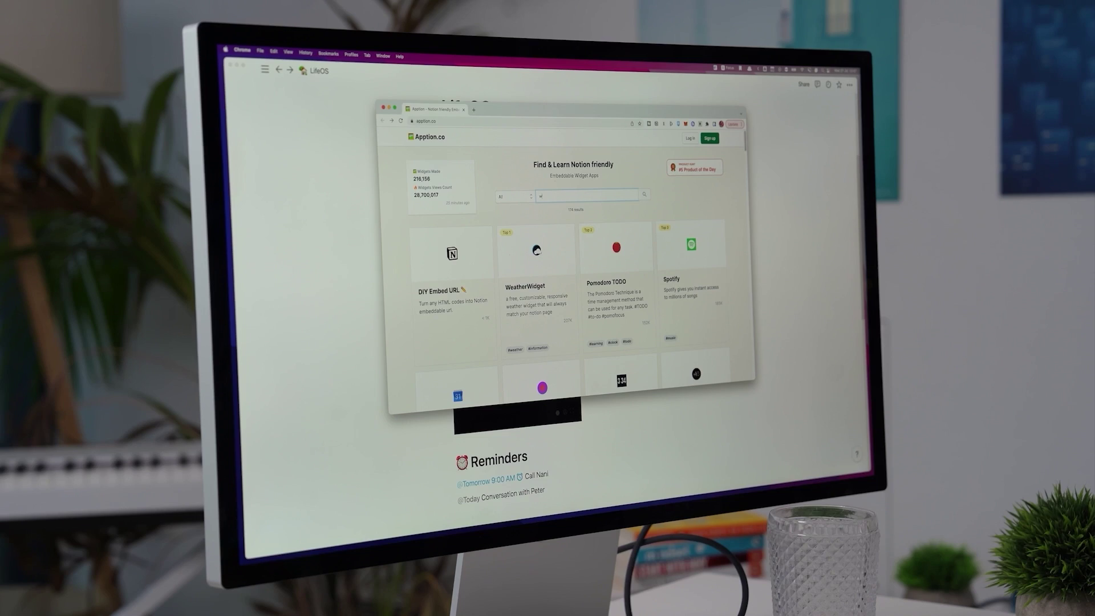
pyautogui.write('eather')
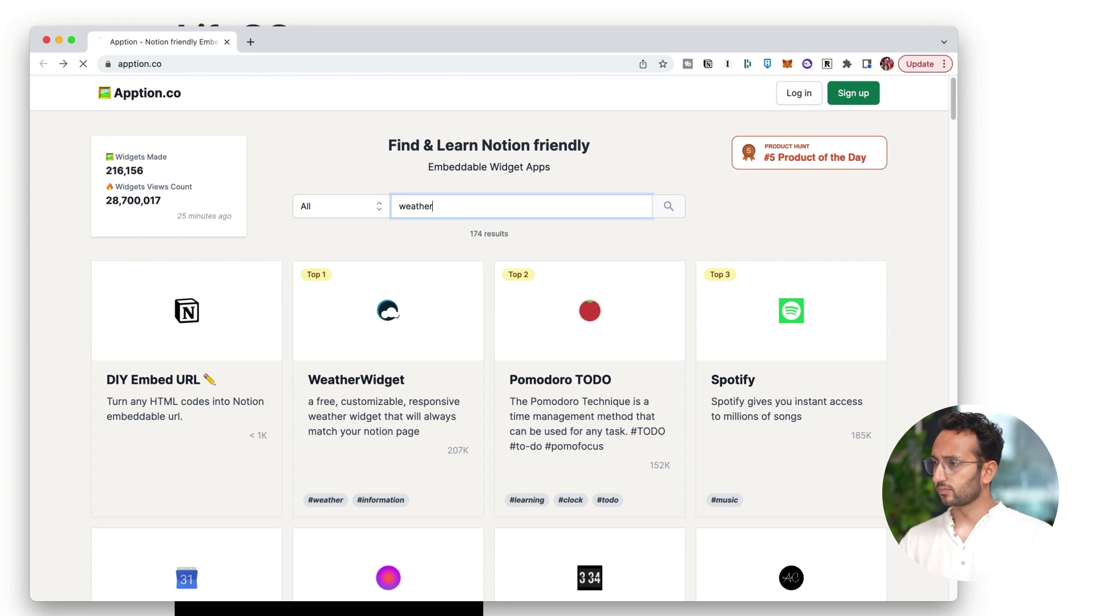
pyautogui.press('Return')
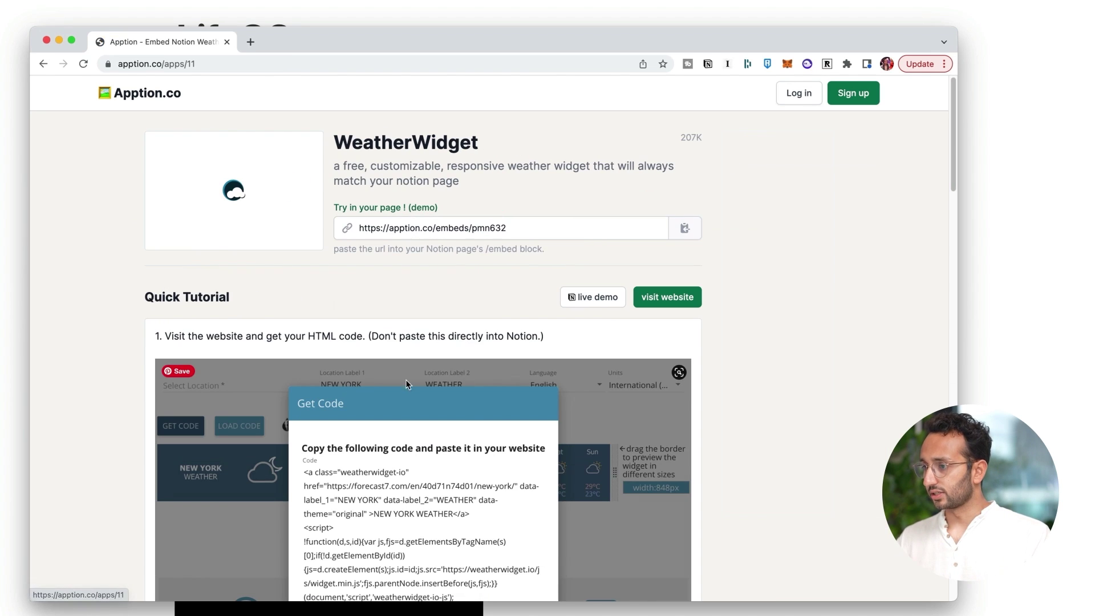
pyautogui.scroll(-4, 398, 283)
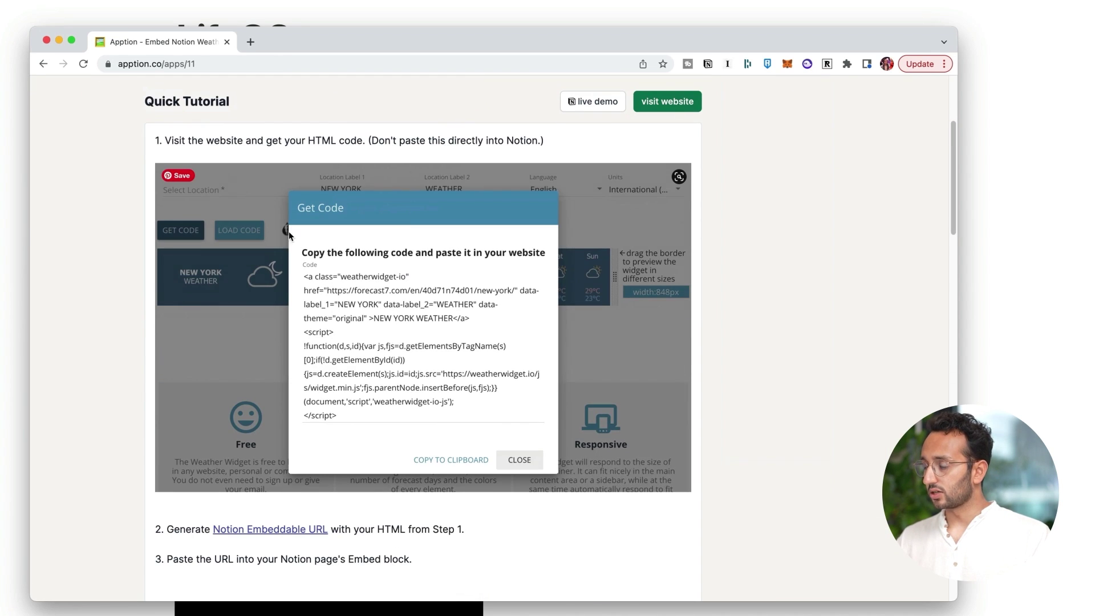
pyautogui.scroll(-7, 365, 323)
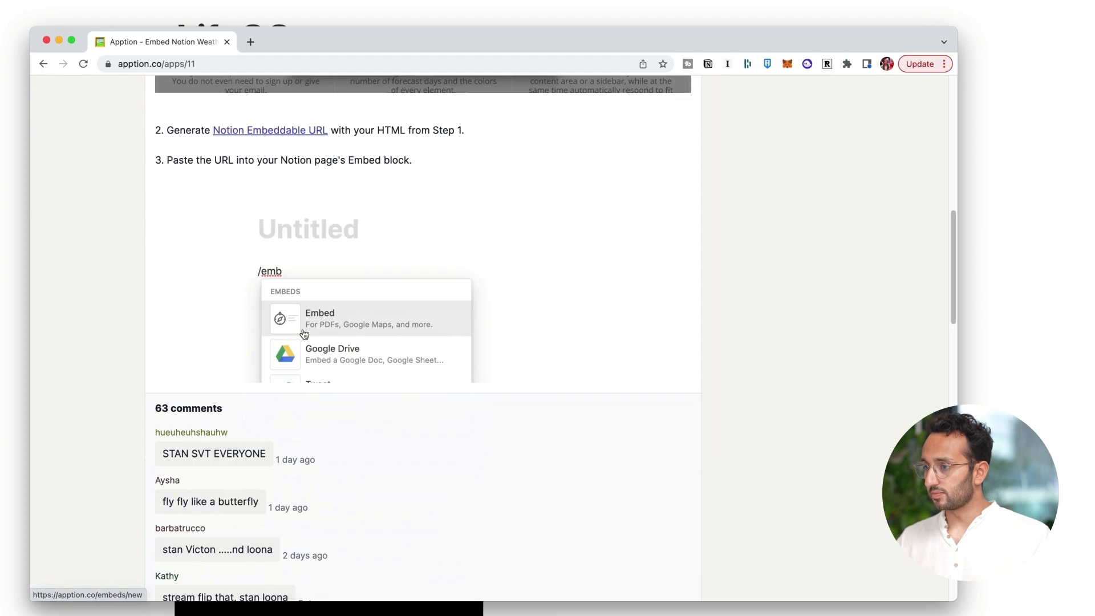
pyautogui.scroll(10, 466, 379)
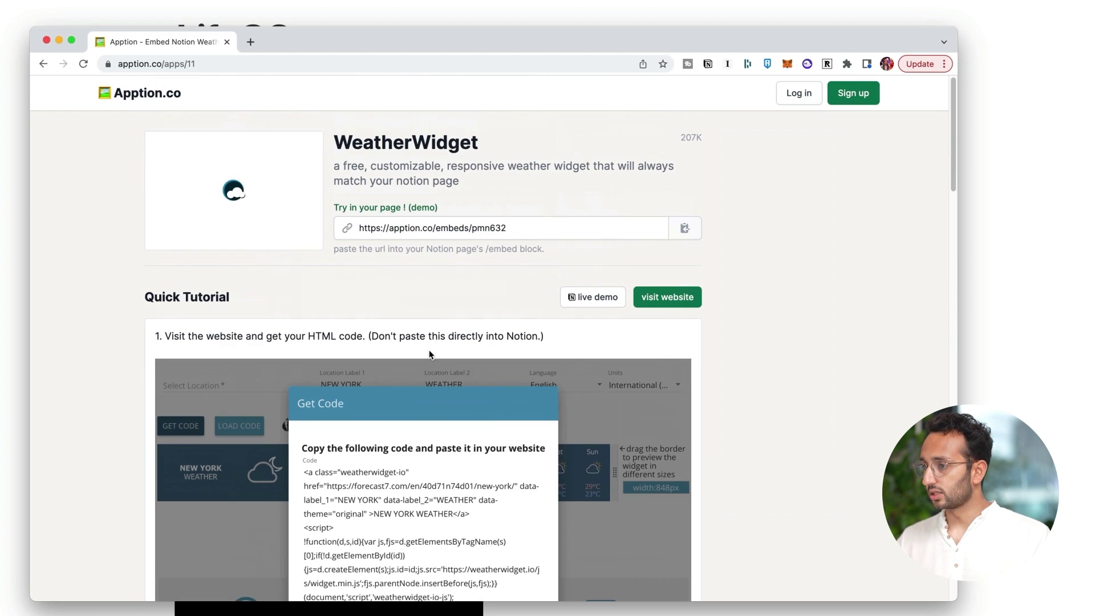
# Step: Open the saved London weather widget embed and copy its apption.co embed link
pyautogui.click(426, 227)
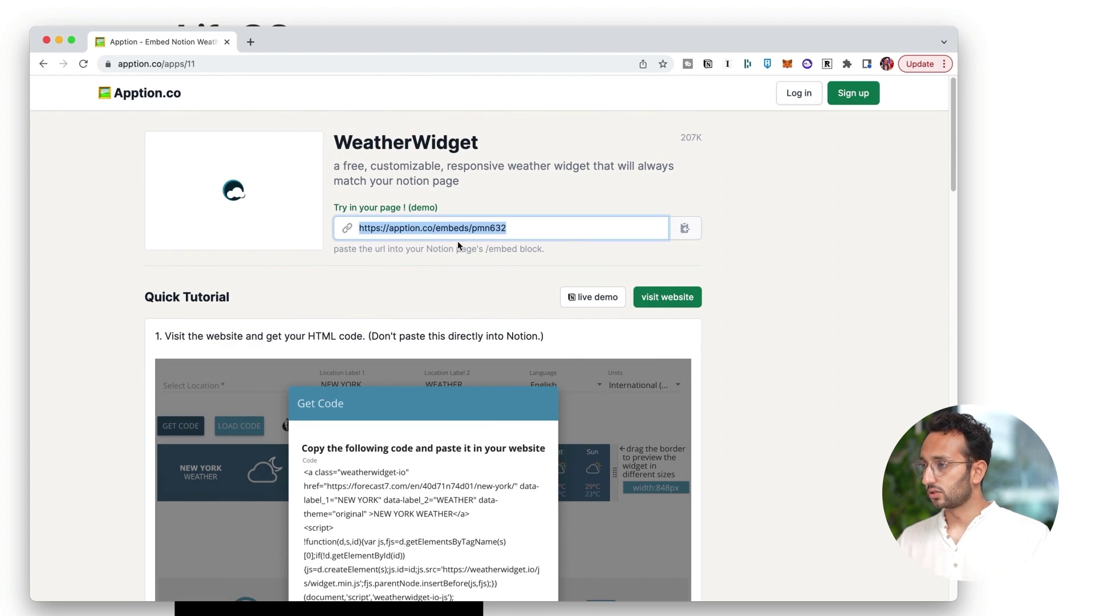
pyautogui.scroll(-2, 547, 171)
pyautogui.click(648, 223)
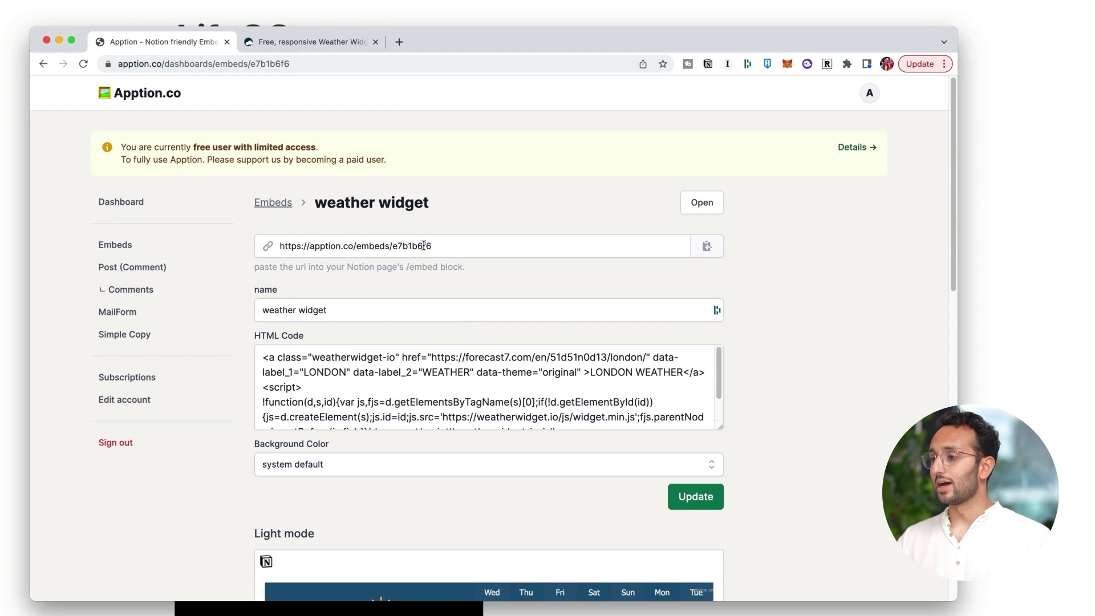
pyautogui.click(424, 246)
pyautogui.click(470, 215)
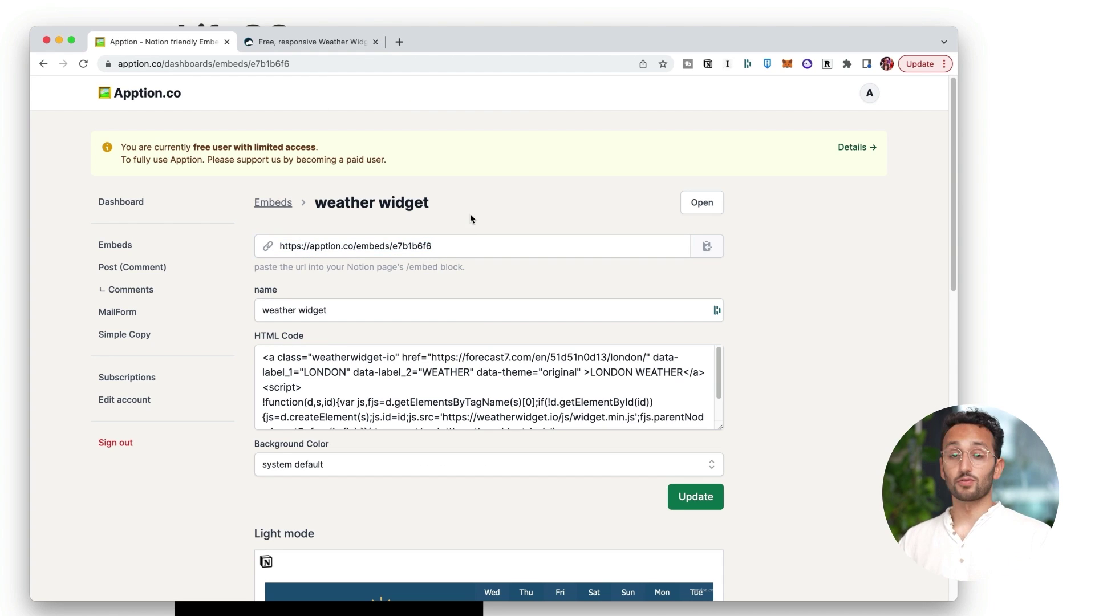
pyautogui.click(704, 250)
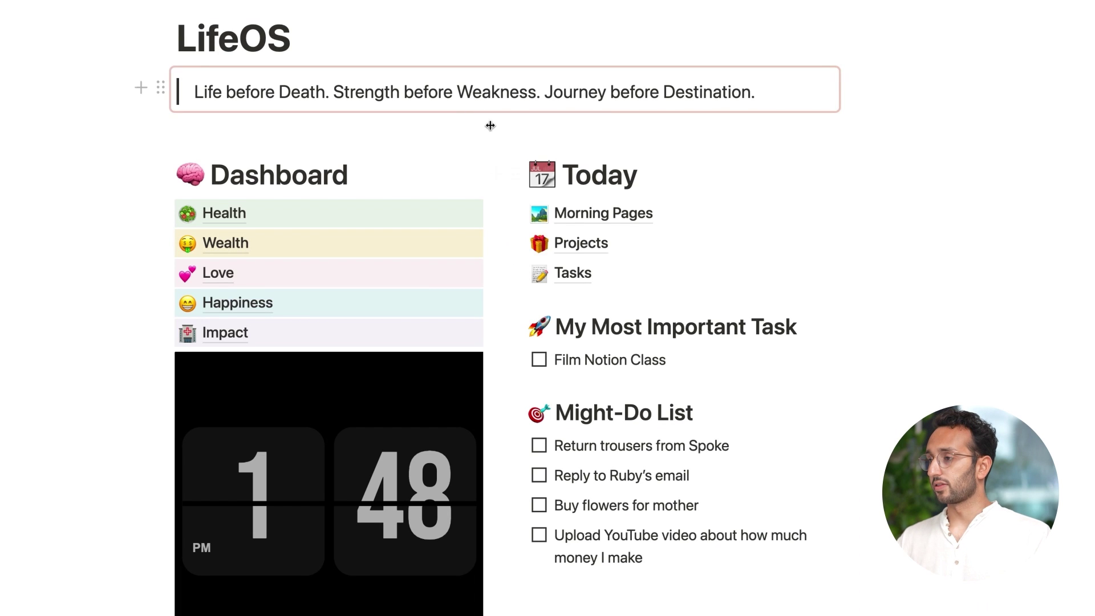
# Step: Scroll to the LifeOS quote at the top and zoom the Notion page out twice
pyautogui.rightClick(407, 131)
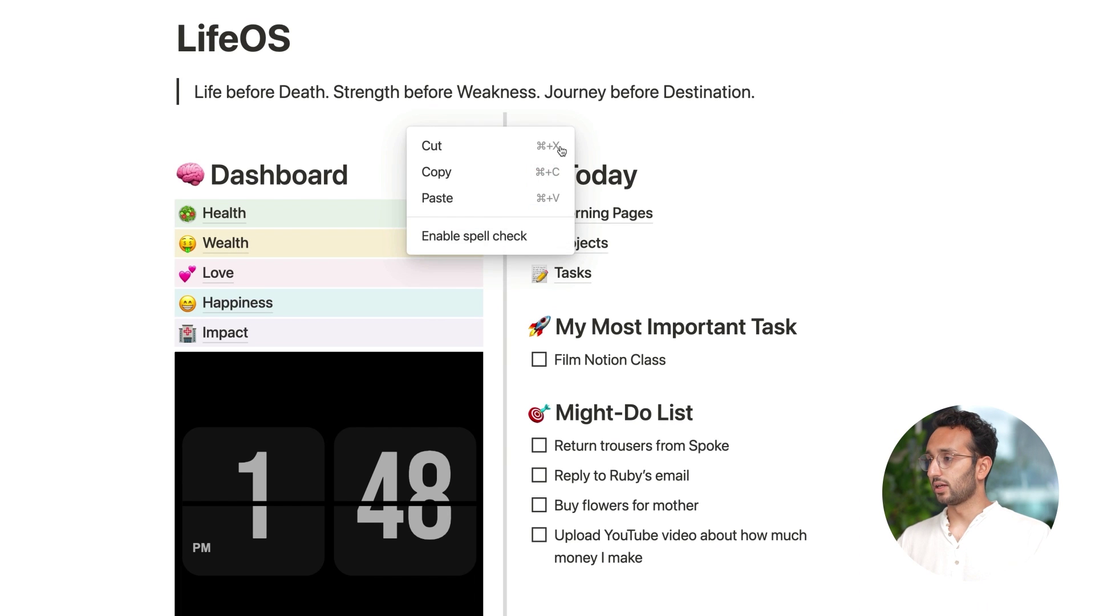
pyautogui.click(648, 179)
pyautogui.scroll(5, 648, 179)
pyautogui.click(581, 415)
pyautogui.press('super+minus')
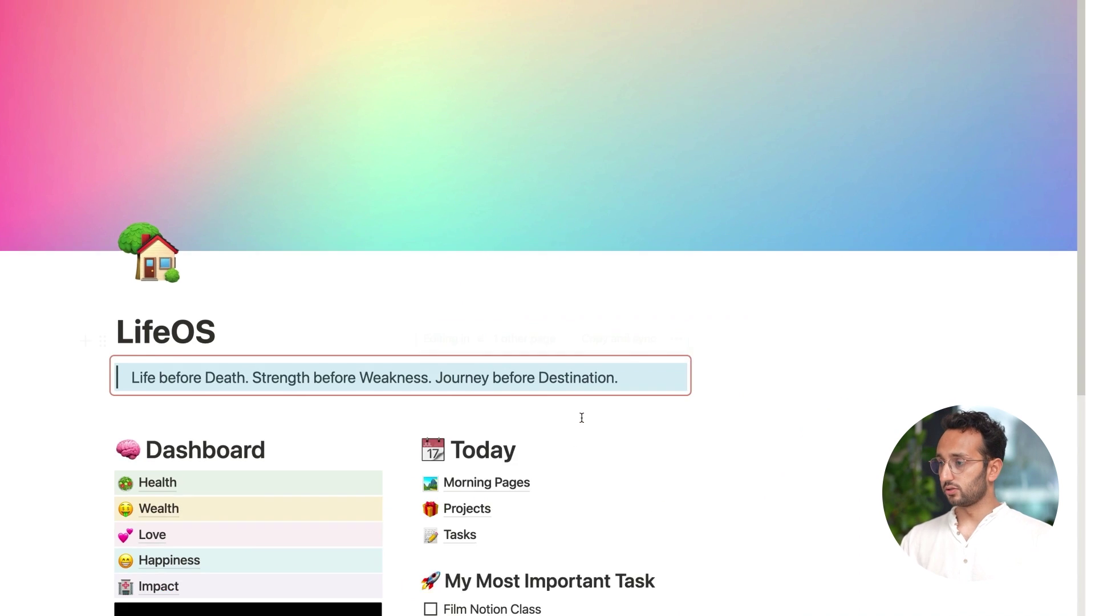
pyautogui.press('super+minus')
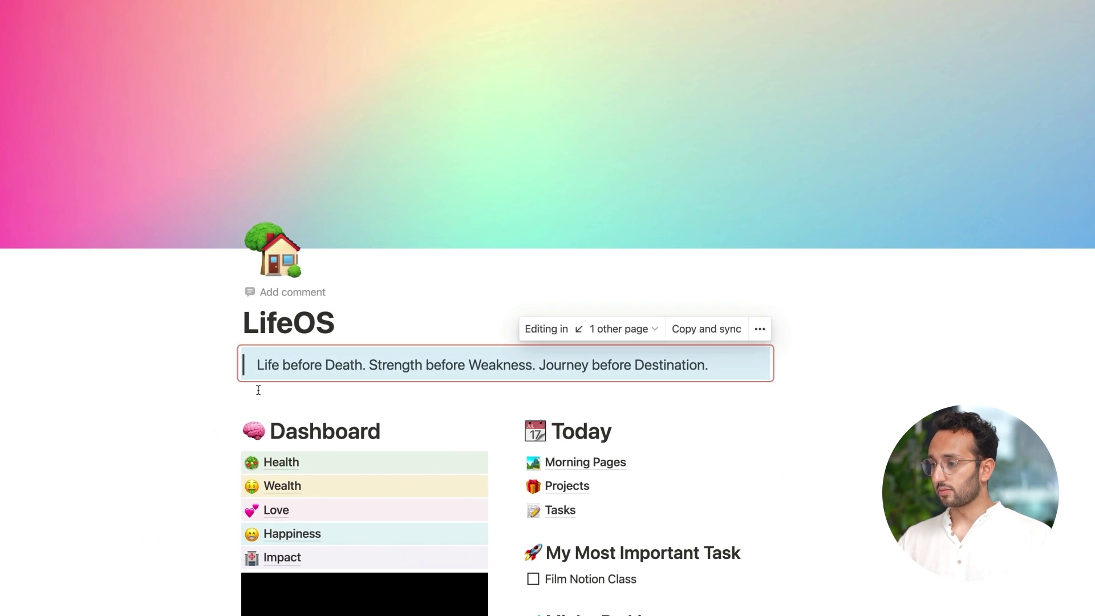
# Step: Embed the weather link on a new line after the quote and drag it full width
pyautogui.click(243, 430)
pyautogui.press('Return')
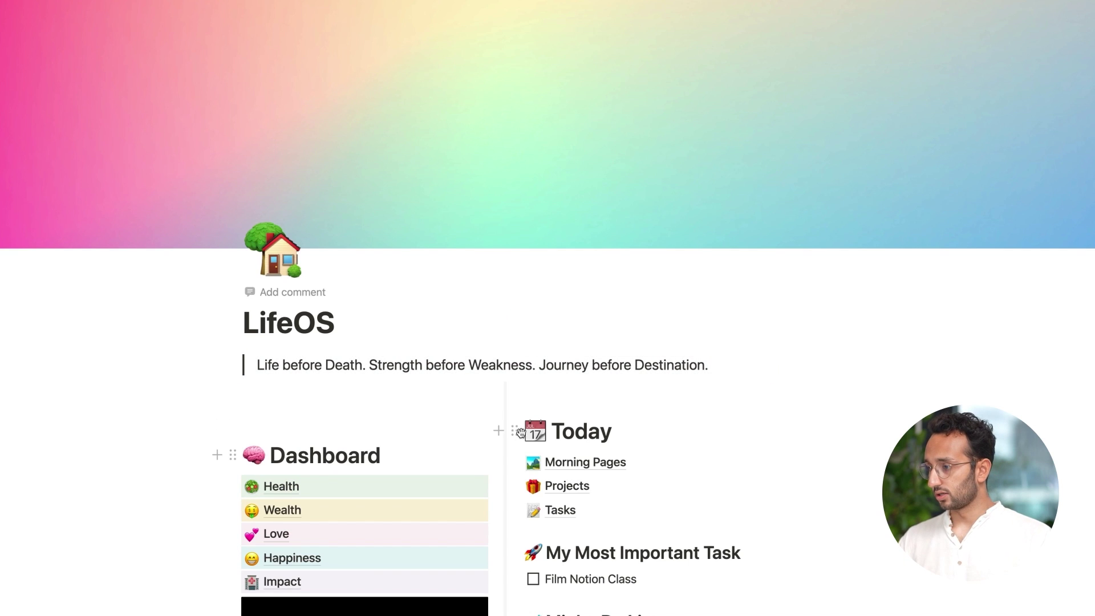
pyautogui.press('super+v')
pyautogui.click(489, 469)
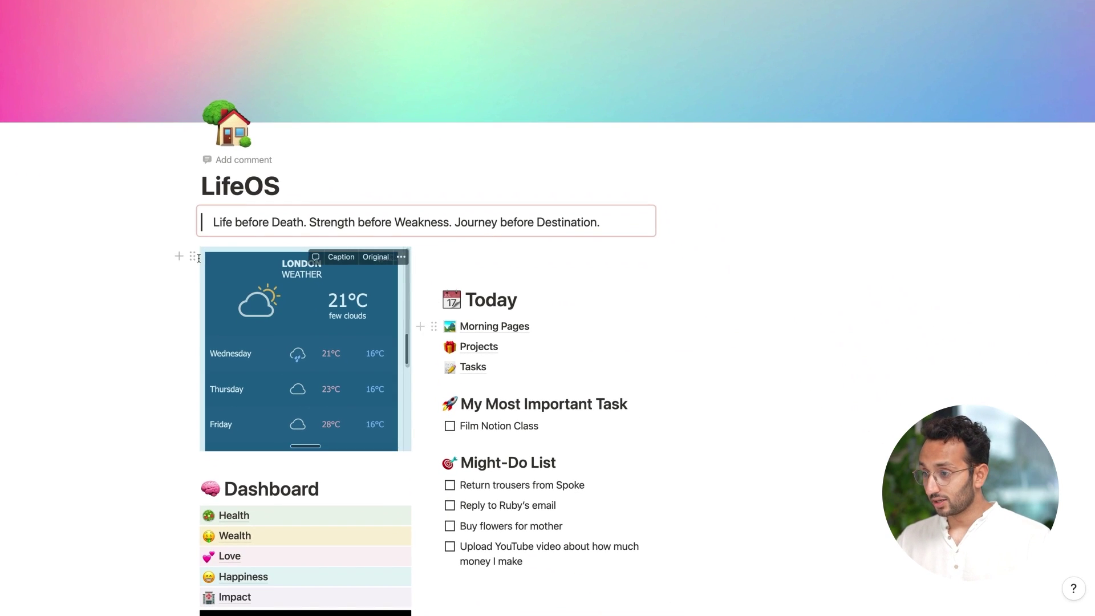
pyautogui.moveTo(282, 266); pyautogui.dragTo(251, 237)
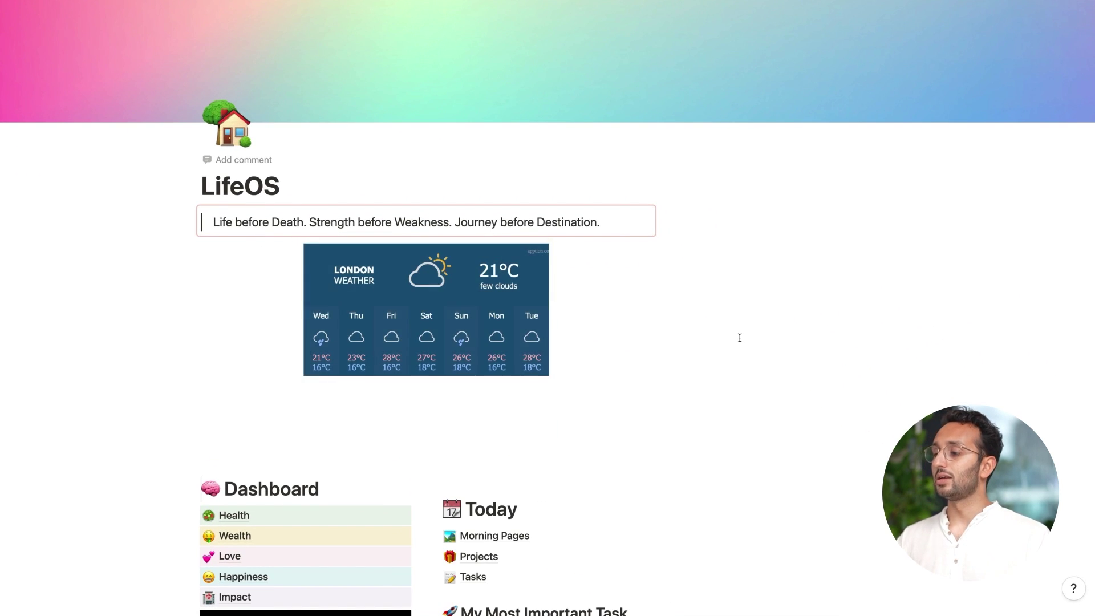
pyautogui.scroll(-2, 737, 337)
pyautogui.moveTo(199, 307); pyautogui.dragTo(565, 339)
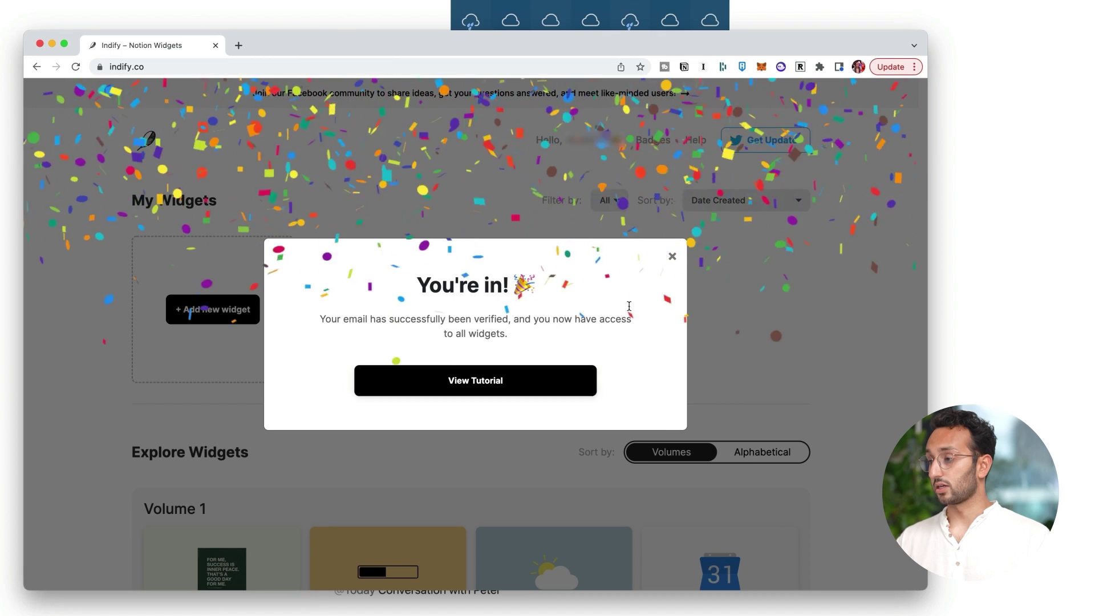
# Step: Dismiss Indify's welcome message and create a Quotes widget titled 'Quote of the Day'
pyautogui.click(213, 316)
pyautogui.scroll(-5, 213, 317)
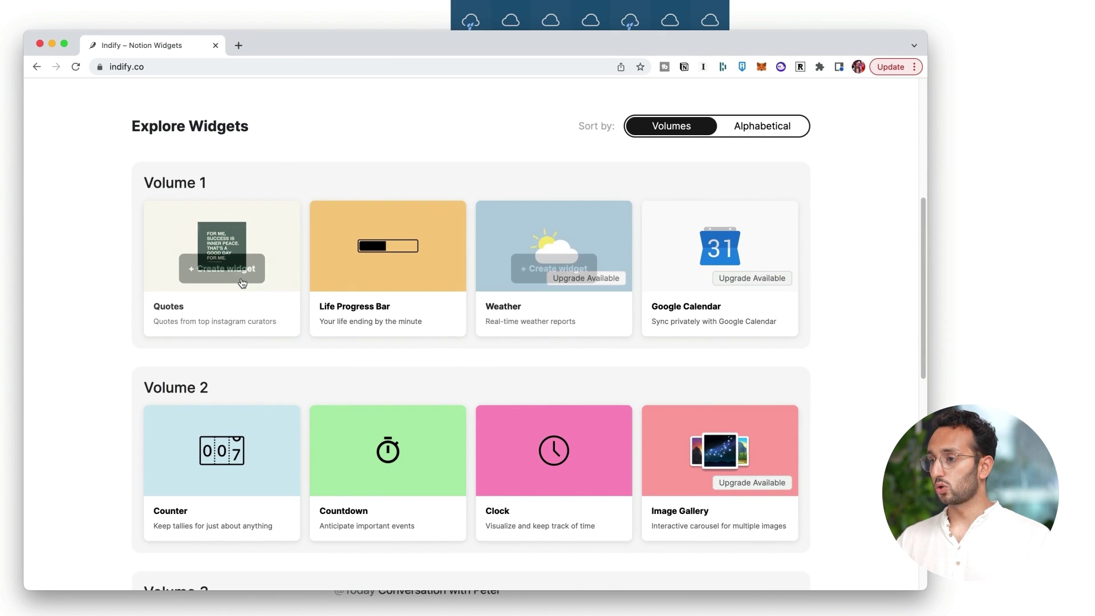
pyautogui.click(233, 279)
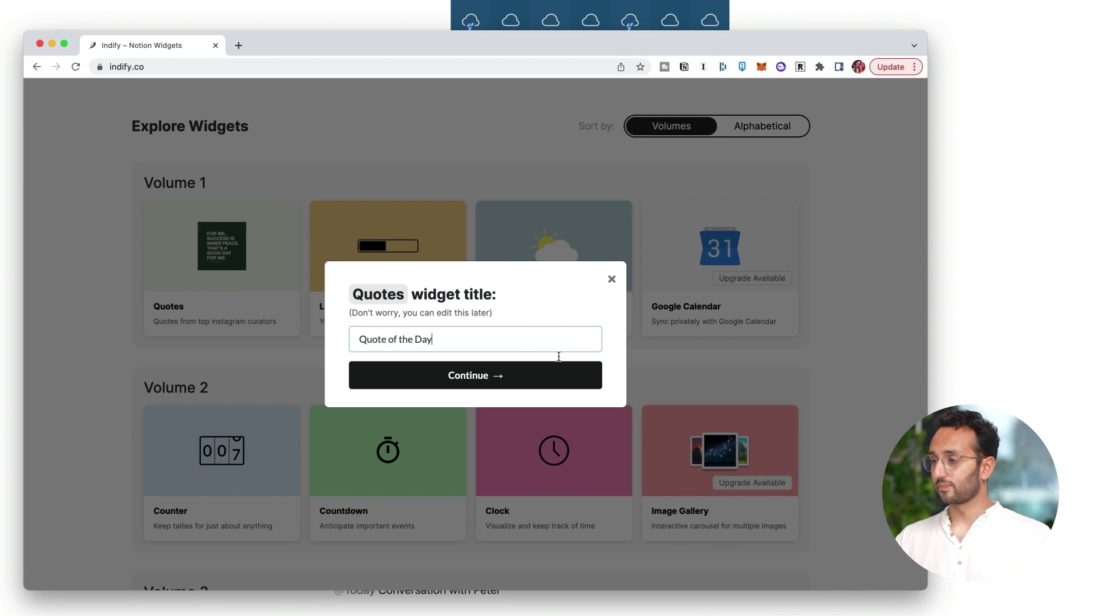
pyautogui.click(533, 373)
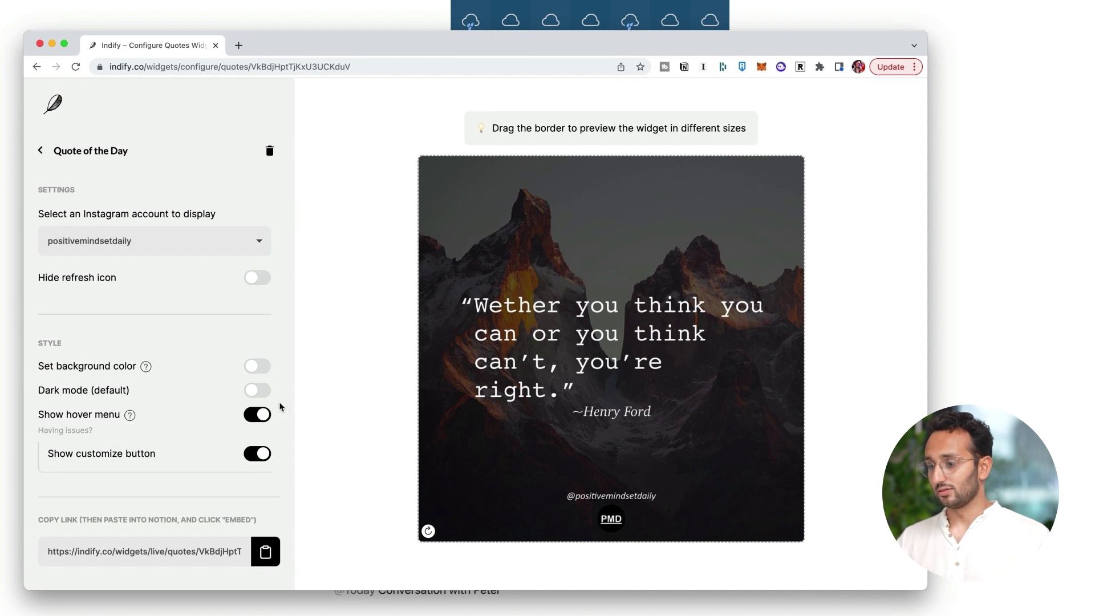
# Step: Set the quote source to thegoodquote, enable a #ffffff background, and copy the live link
pyautogui.tripleClick(103, 519)
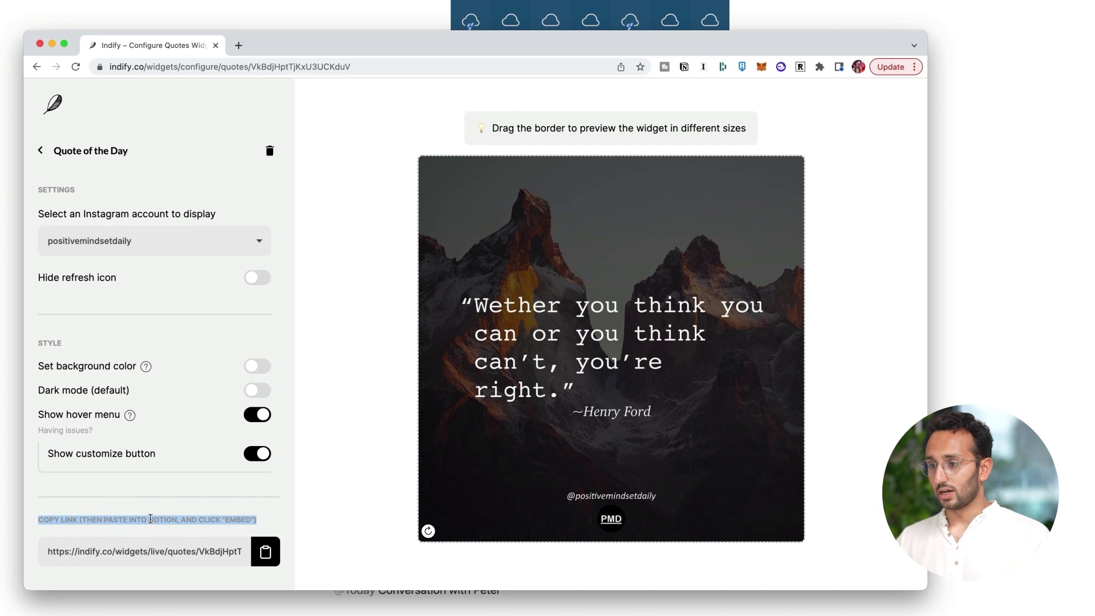
pyautogui.click(164, 244)
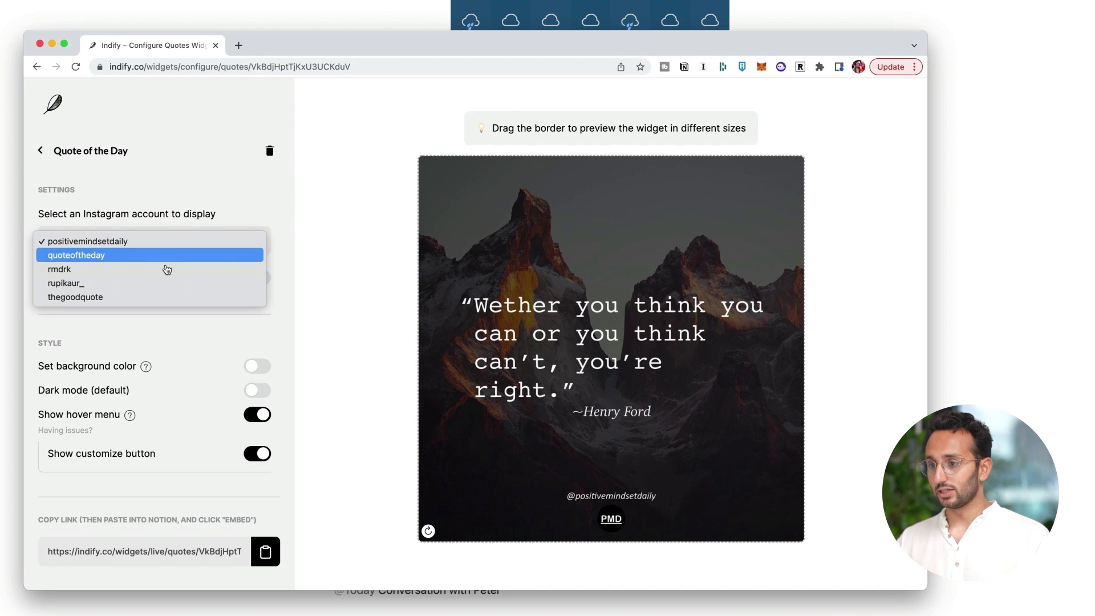
pyautogui.click(164, 296)
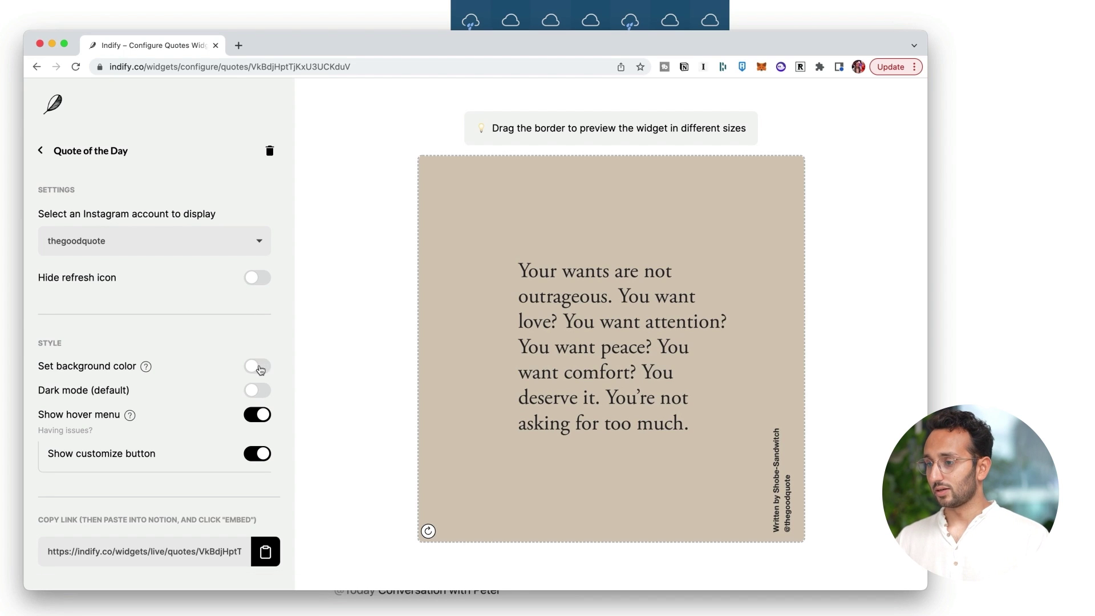
pyautogui.click(258, 366)
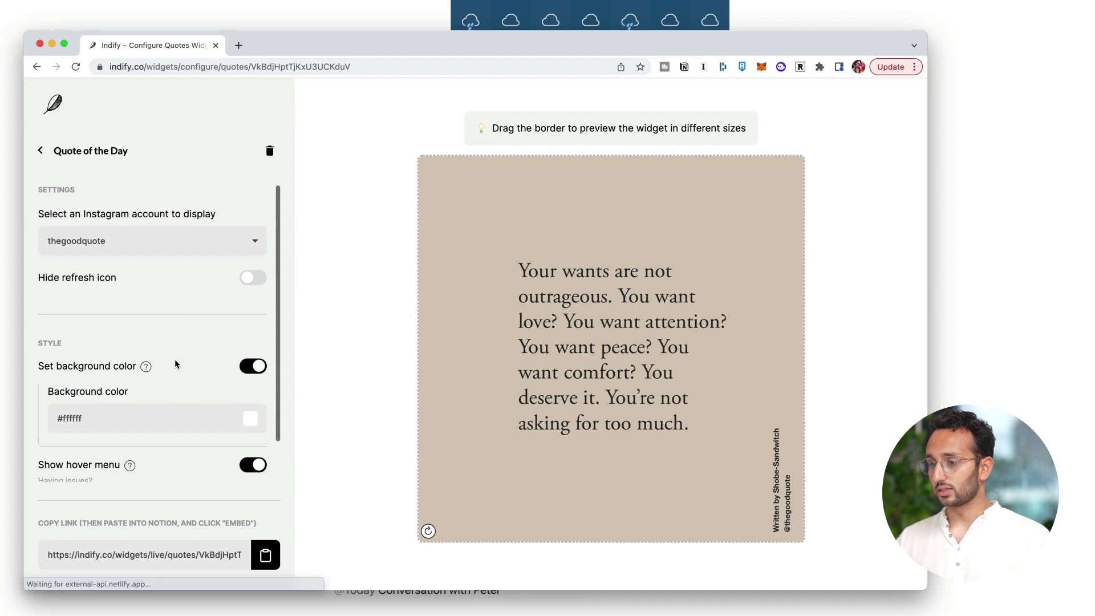
pyautogui.scroll(-2, 175, 364)
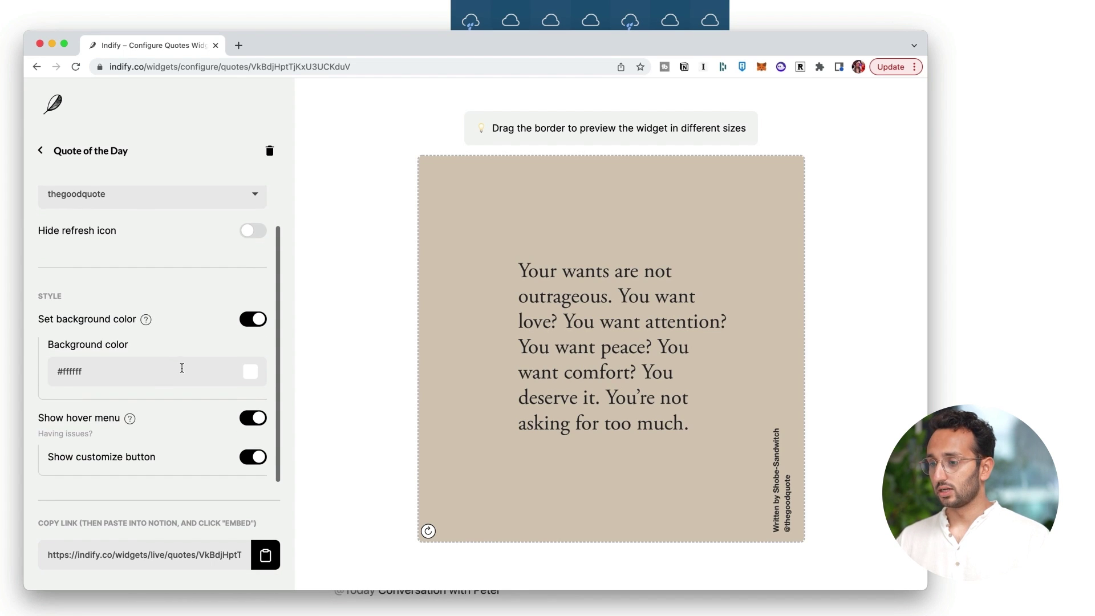
pyautogui.click(272, 563)
pyautogui.press('super+Tab')
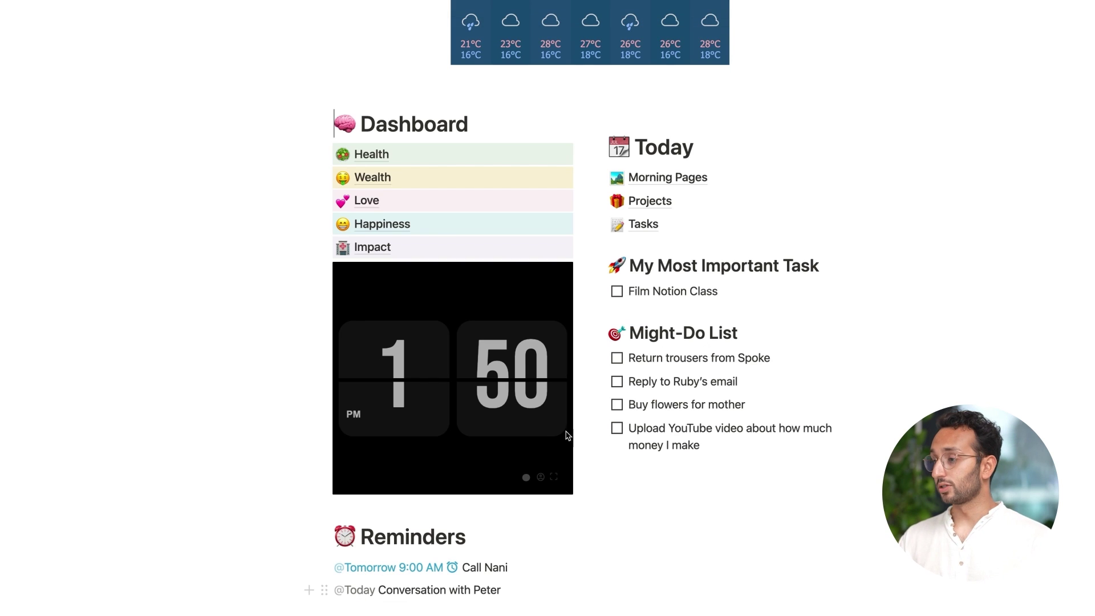
# Step: Embed the Indify quote link on a new line above My Most Important Task
pyautogui.click(607, 265)
pyautogui.press('Return')
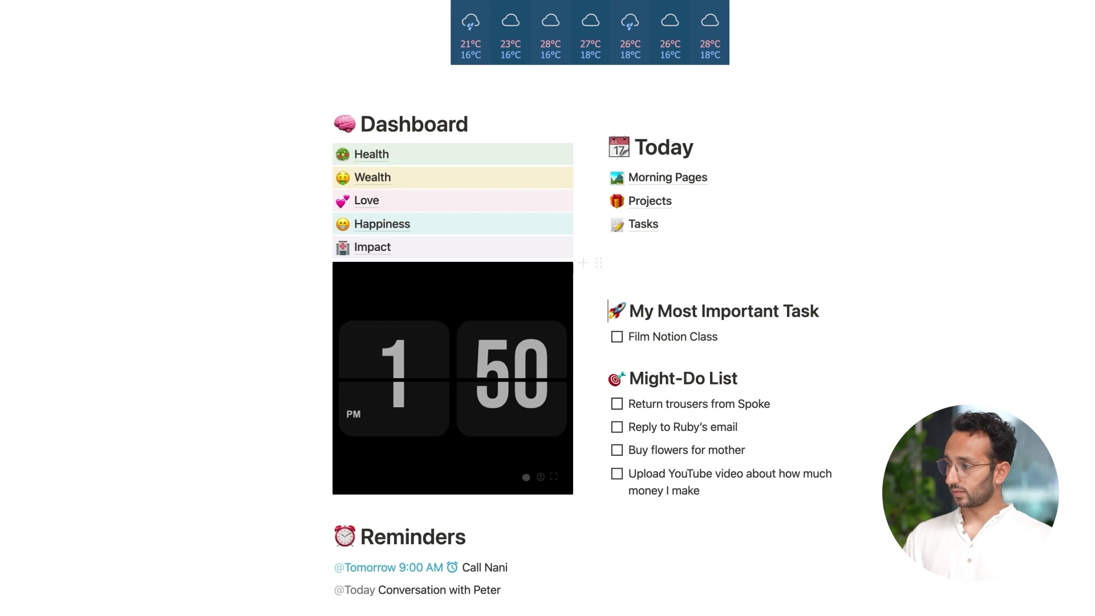
pyautogui.press('super+v')
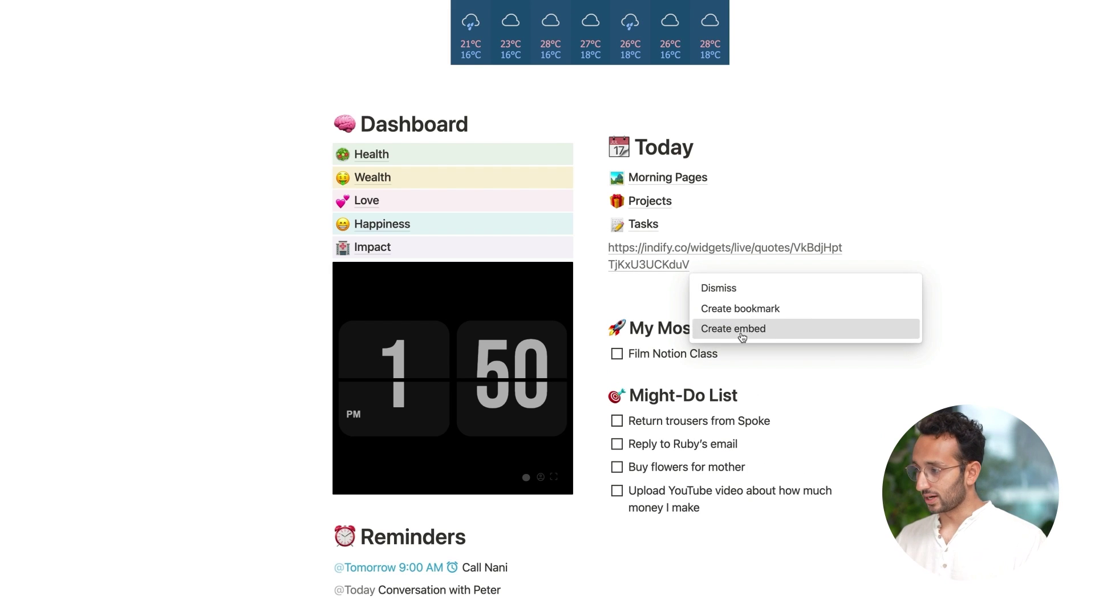
pyautogui.click(741, 334)
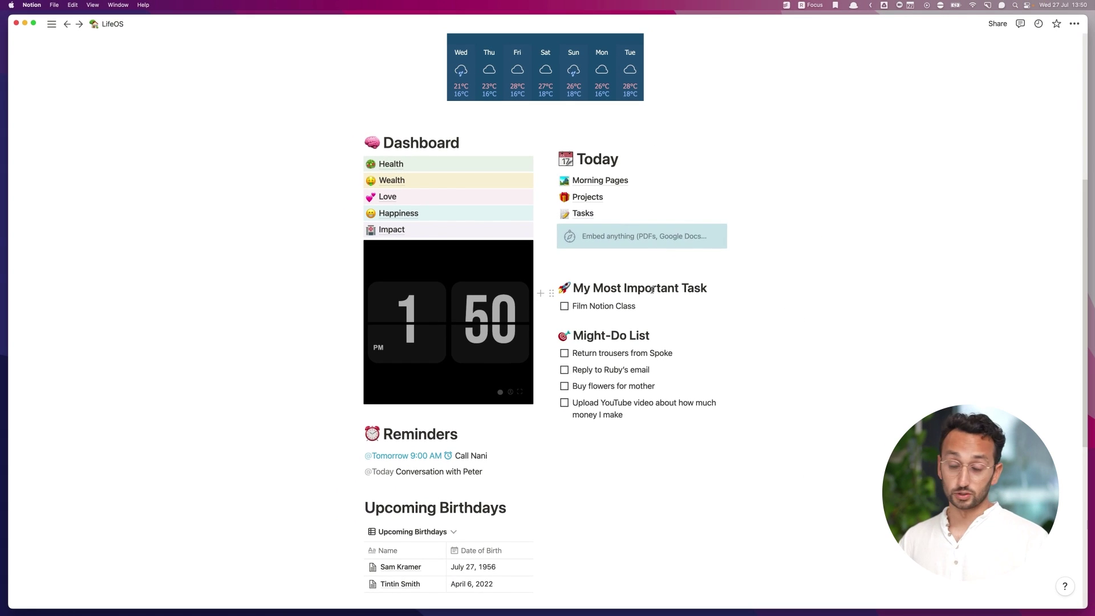